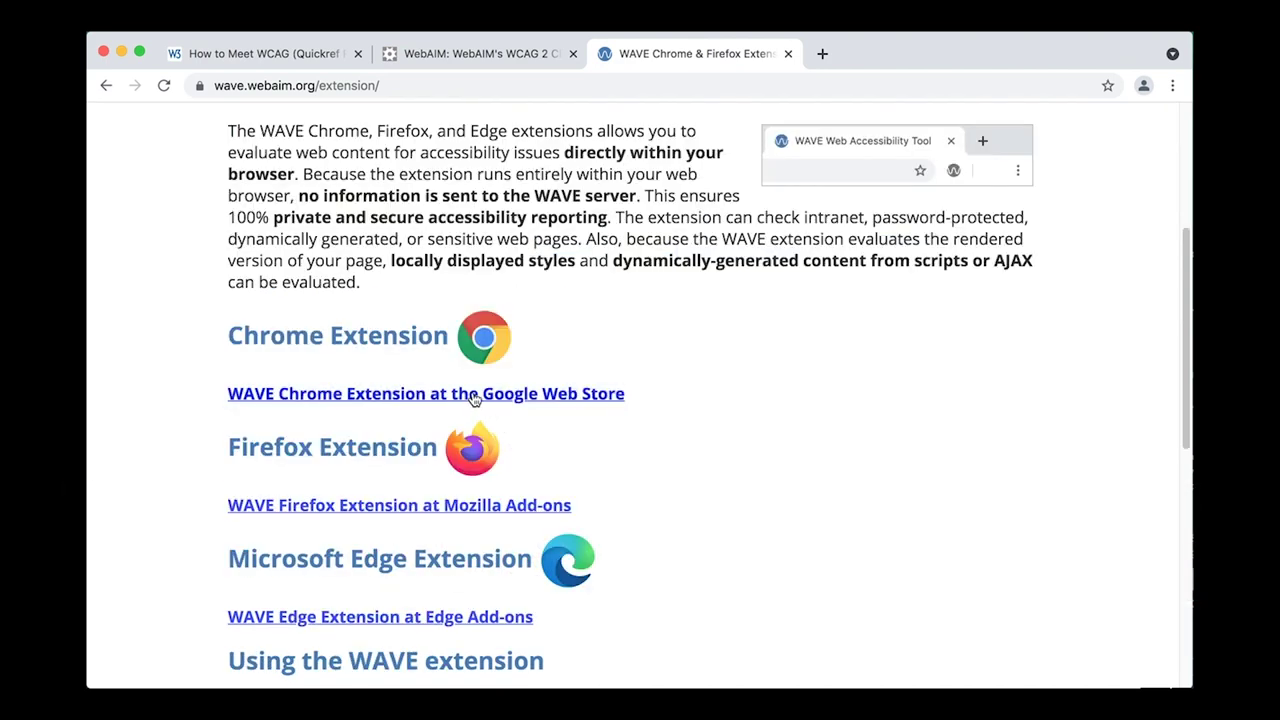
Install the WAVE Evaluation Tool extension from its Chrome Web Store listing
click(476, 397)
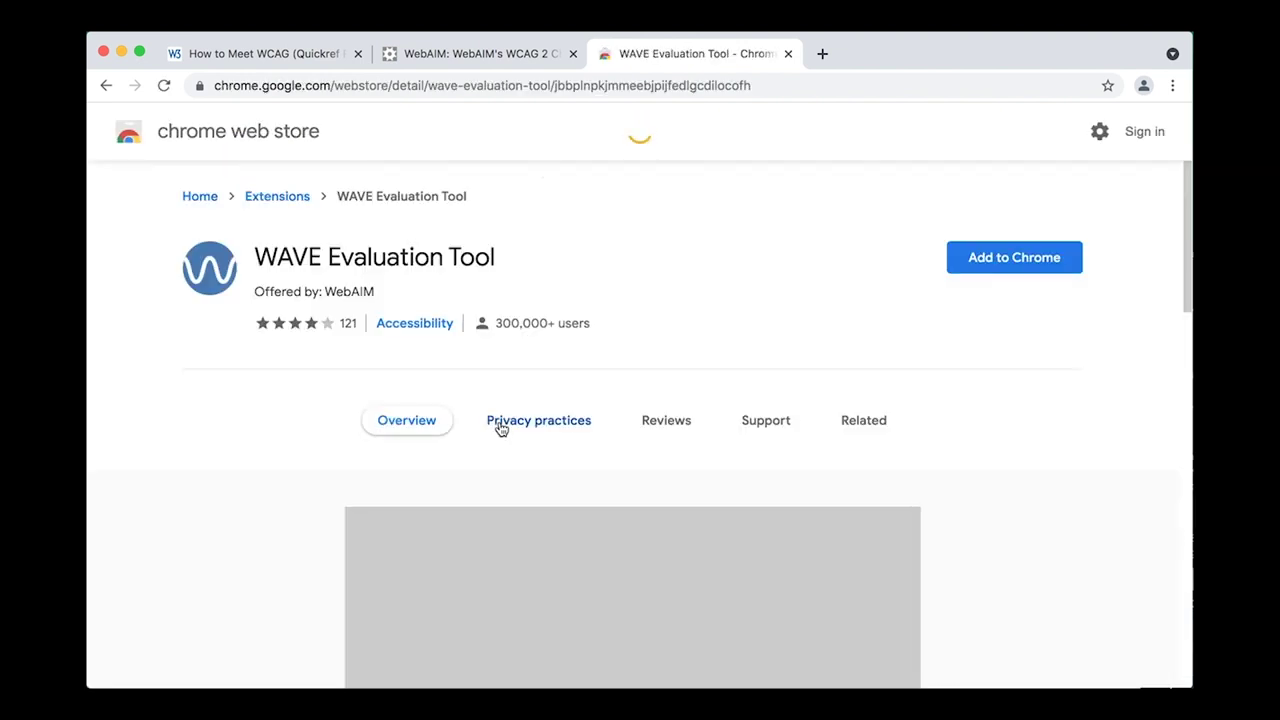
click(1024, 264)
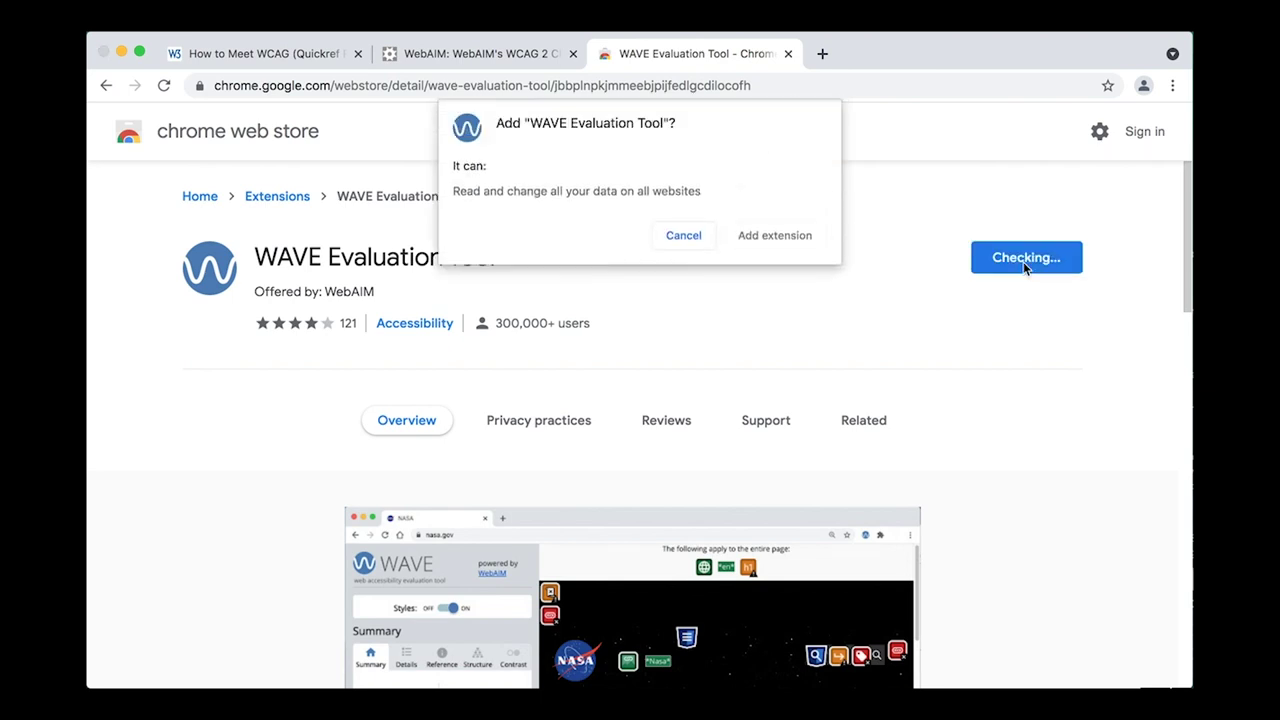
click(781, 240)
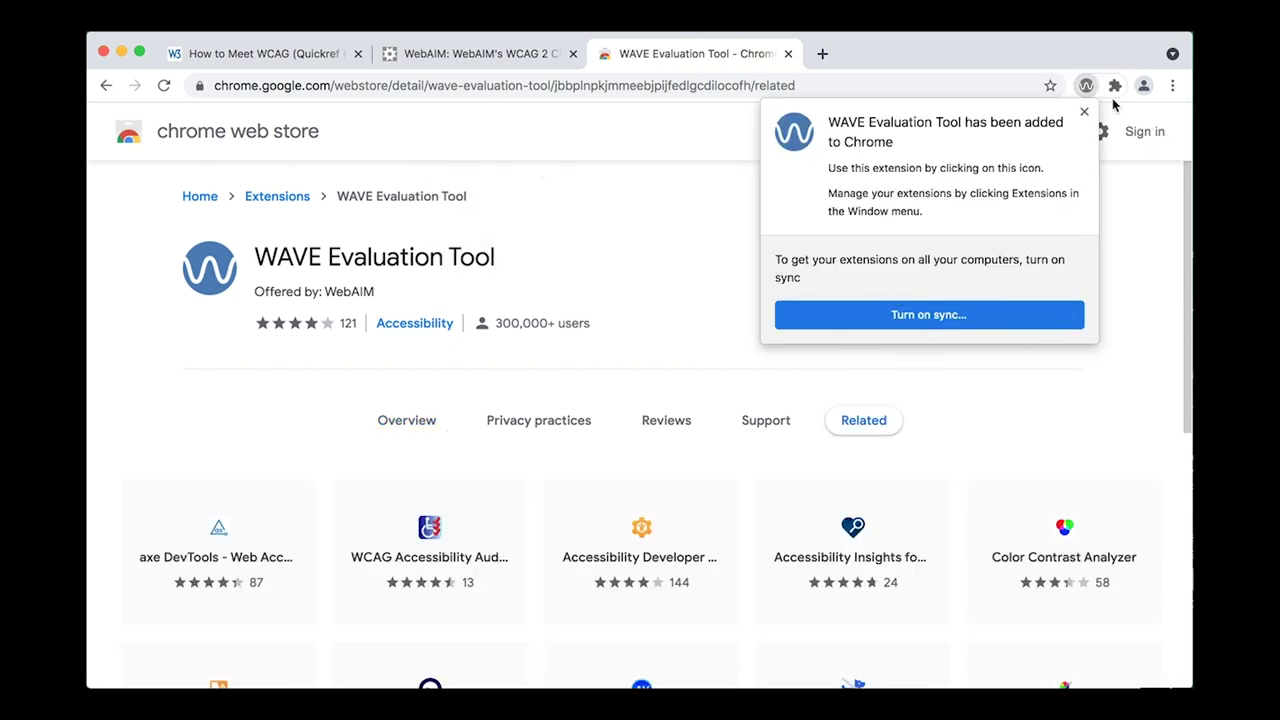
click(1085, 114)
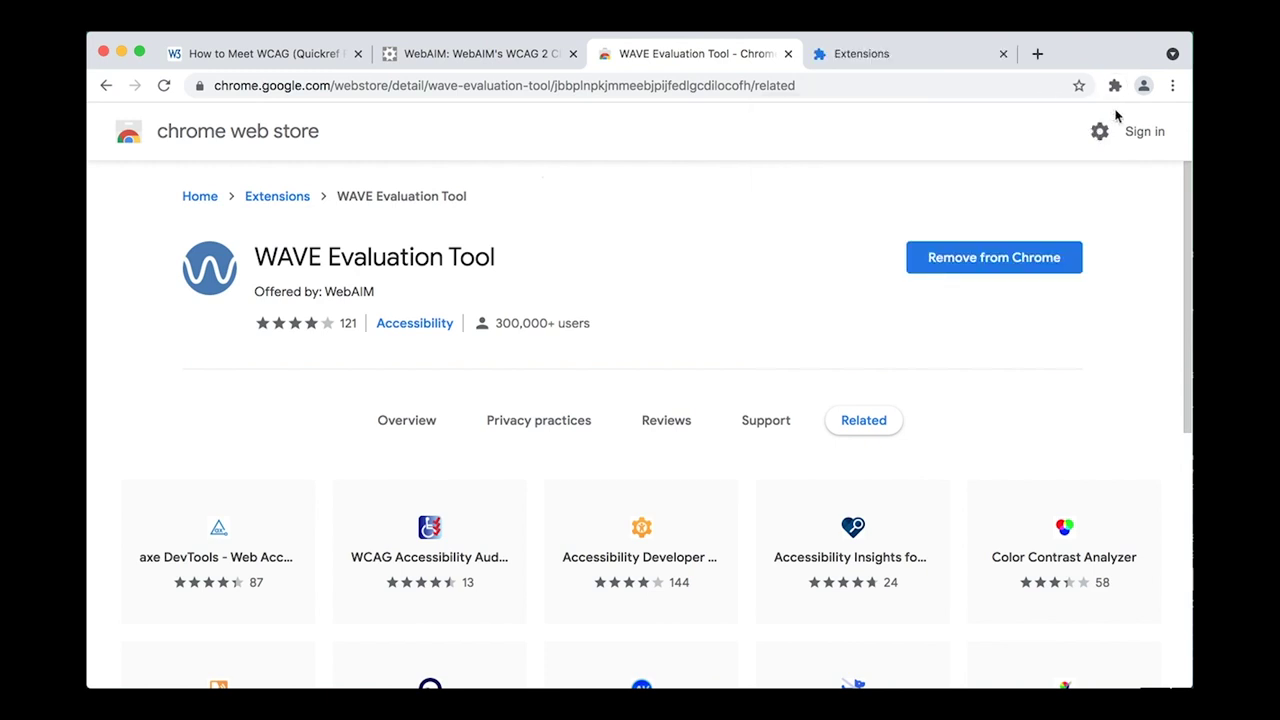
Pin WAVE Evaluation Tool to the Chrome toolbar from the Extensions menu
click(1114, 87)
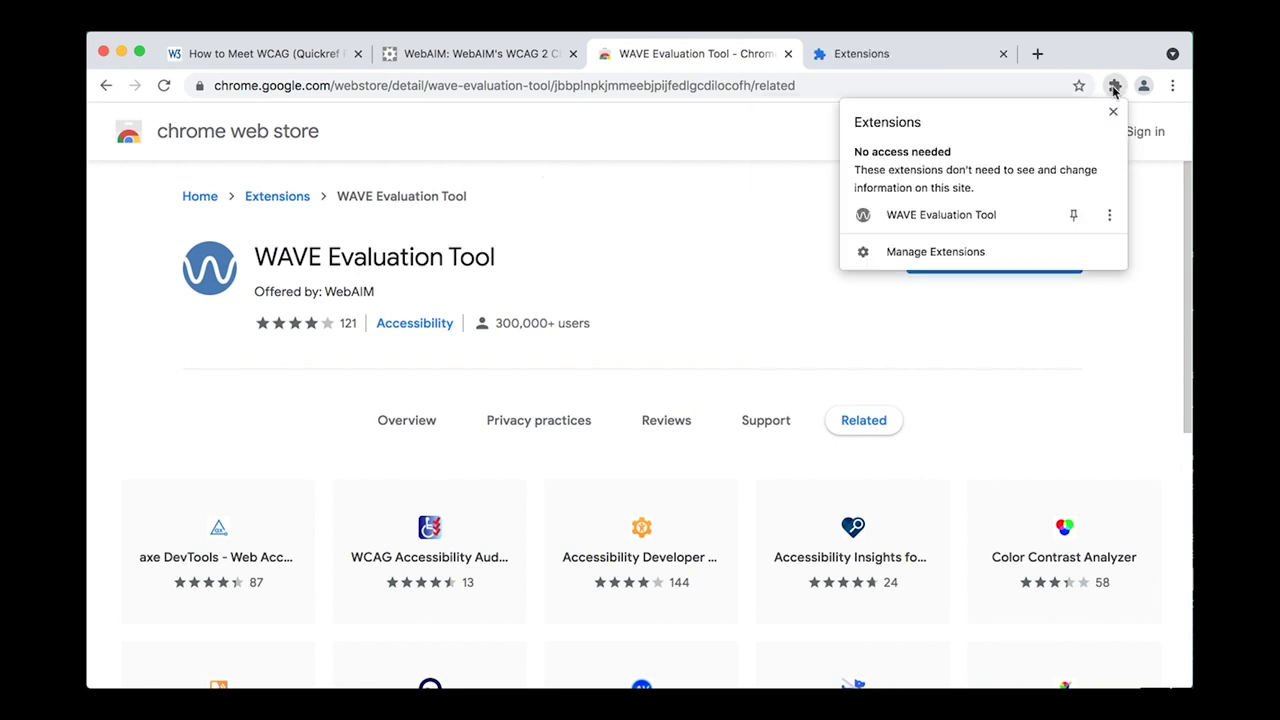
click(1074, 216)
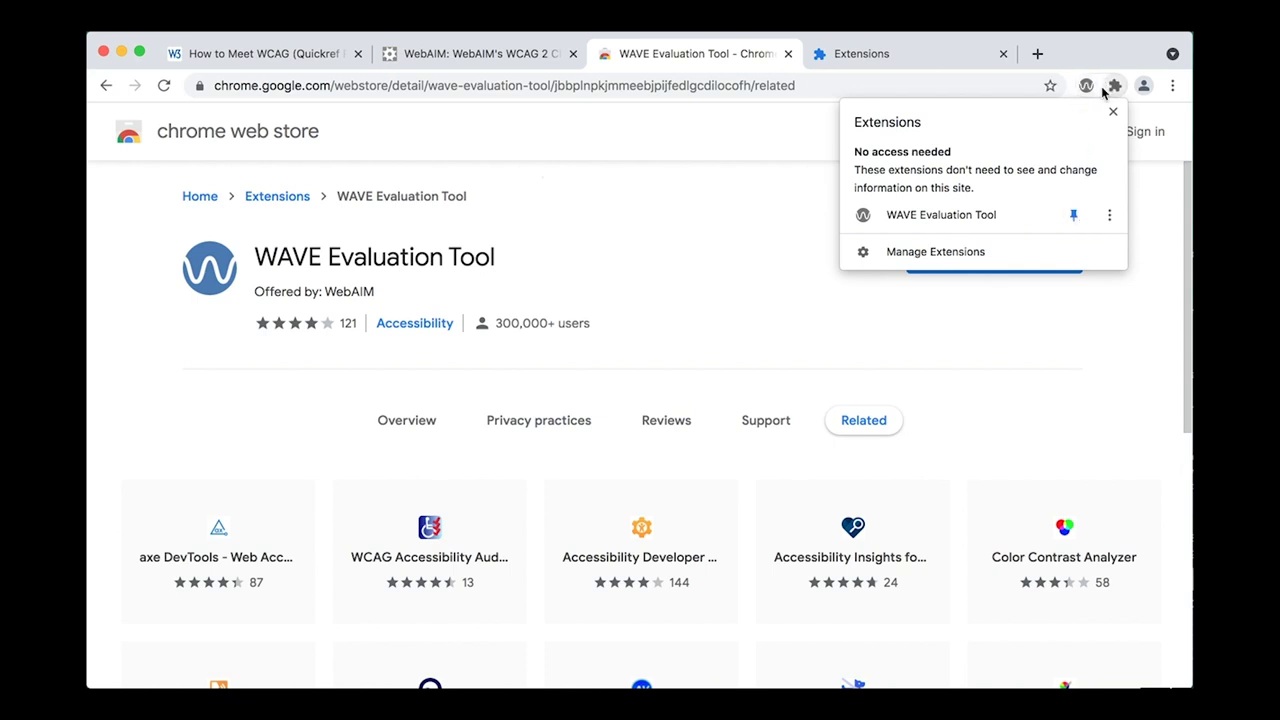
key(Escape)
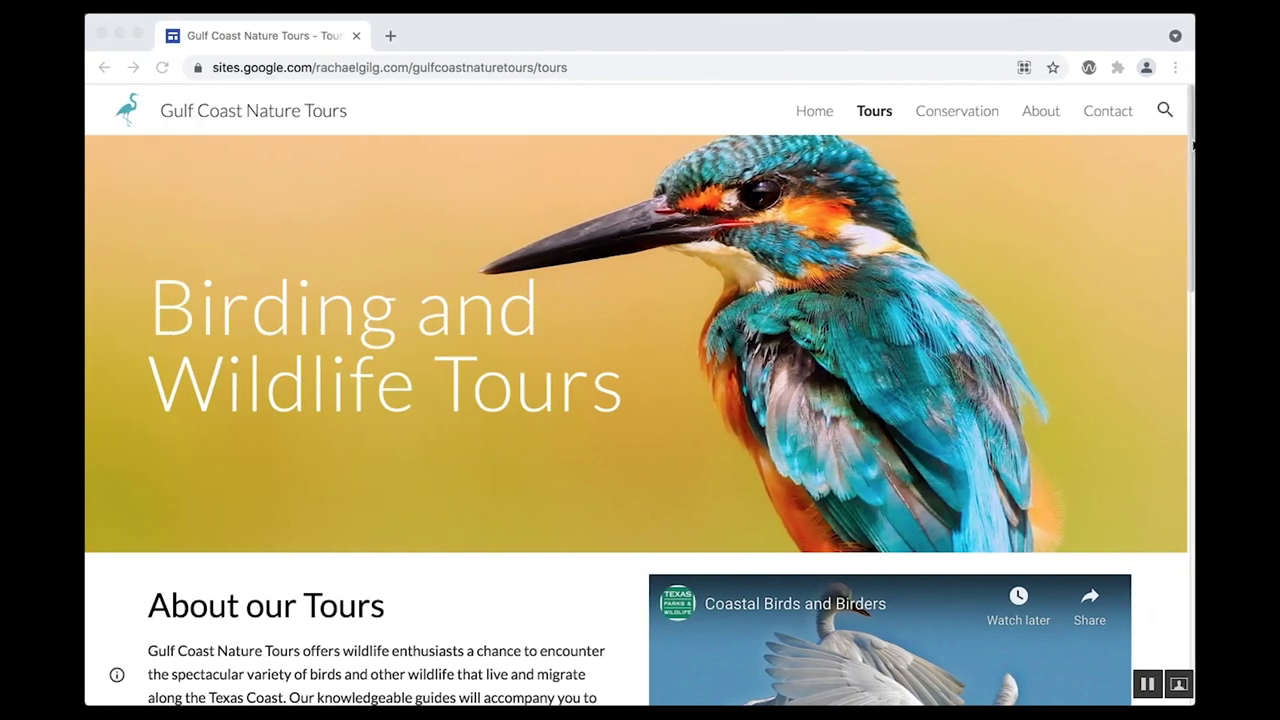
Scroll the Gulf Coast Nature Tours Tours page down to the footer and back to the top
drag(1190, 163, 1190, 299)
scroll(640, 400, down, 4)
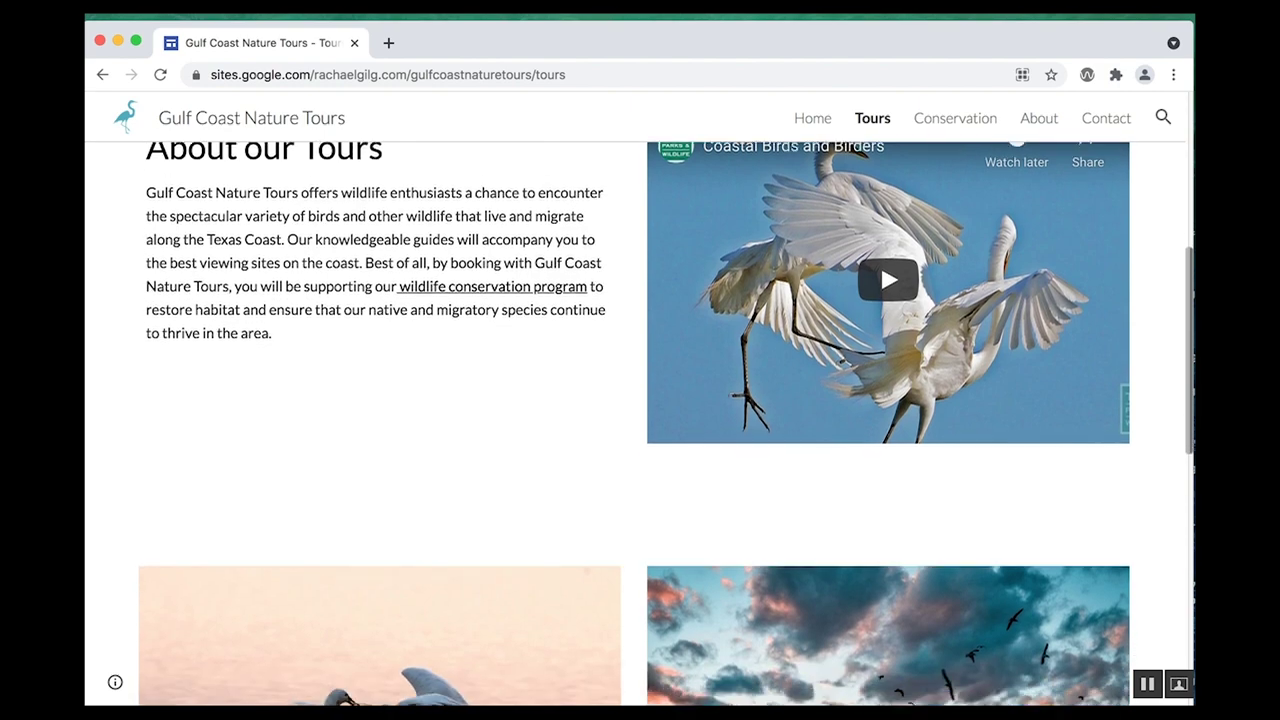
scroll(640, 424, down, 7)
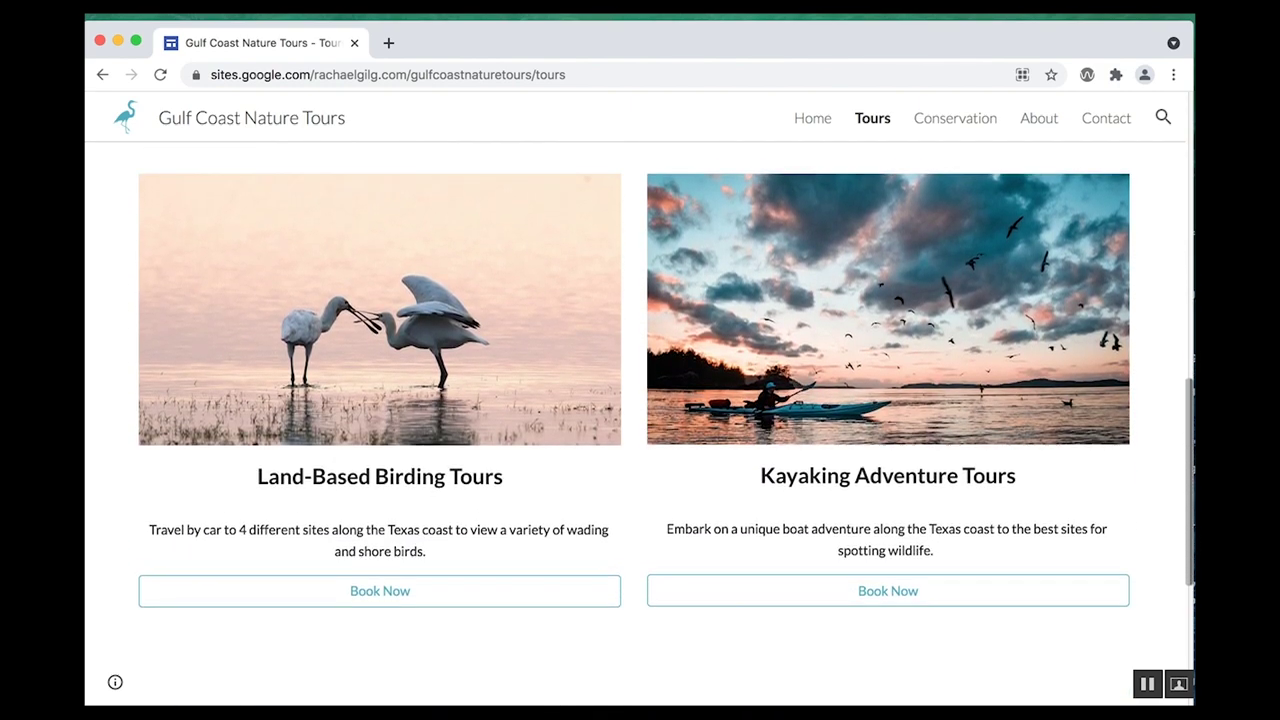
scroll(640, 424, down, 6)
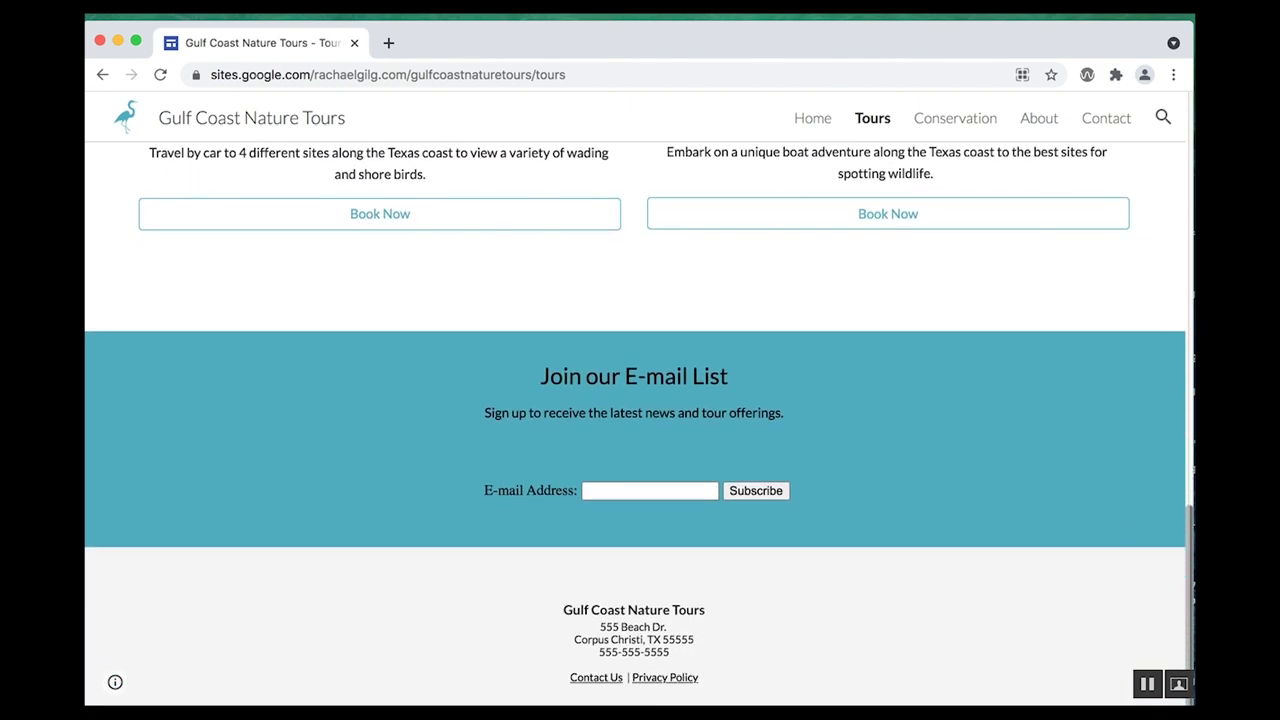
scroll(640, 424, up, 15)
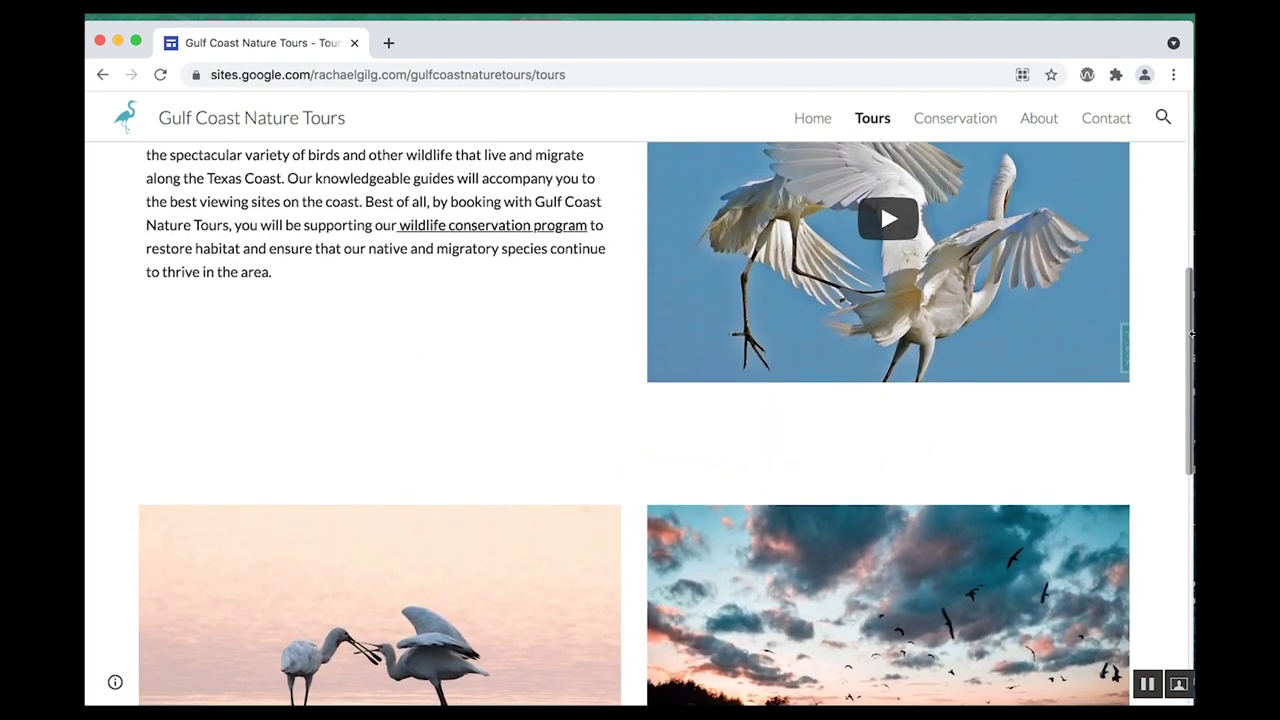
drag(1191, 334, 1181, 148)
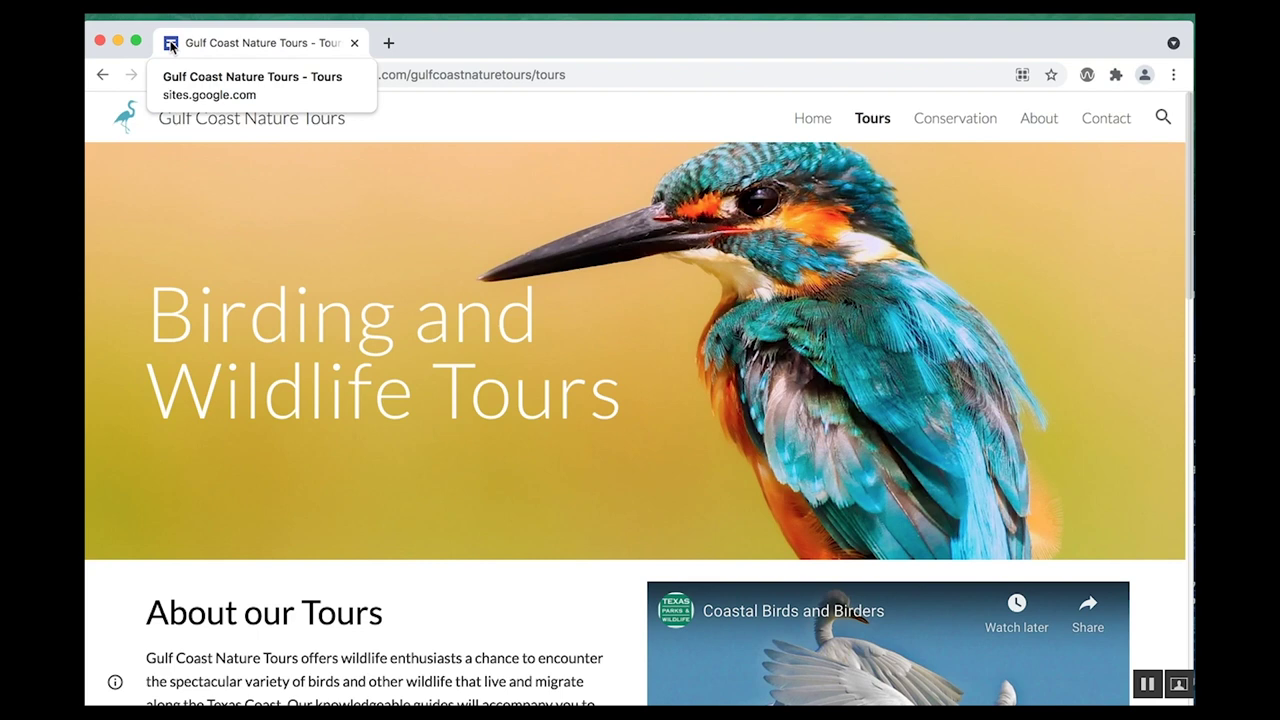
Zoom the Tours page to 125% with View > Zoom In twice and read the About our Tours text
scroll(962, 343, down, 5)
scroll(962, 343, up, 4)
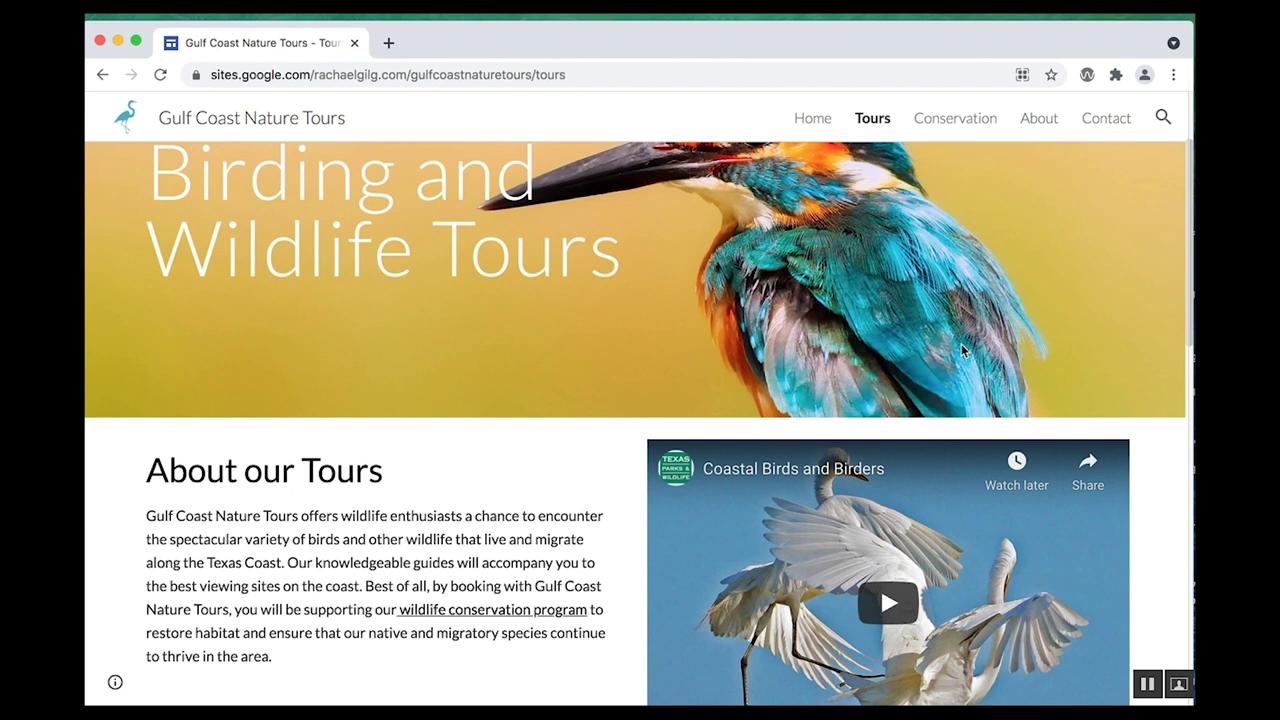
click(222, 8)
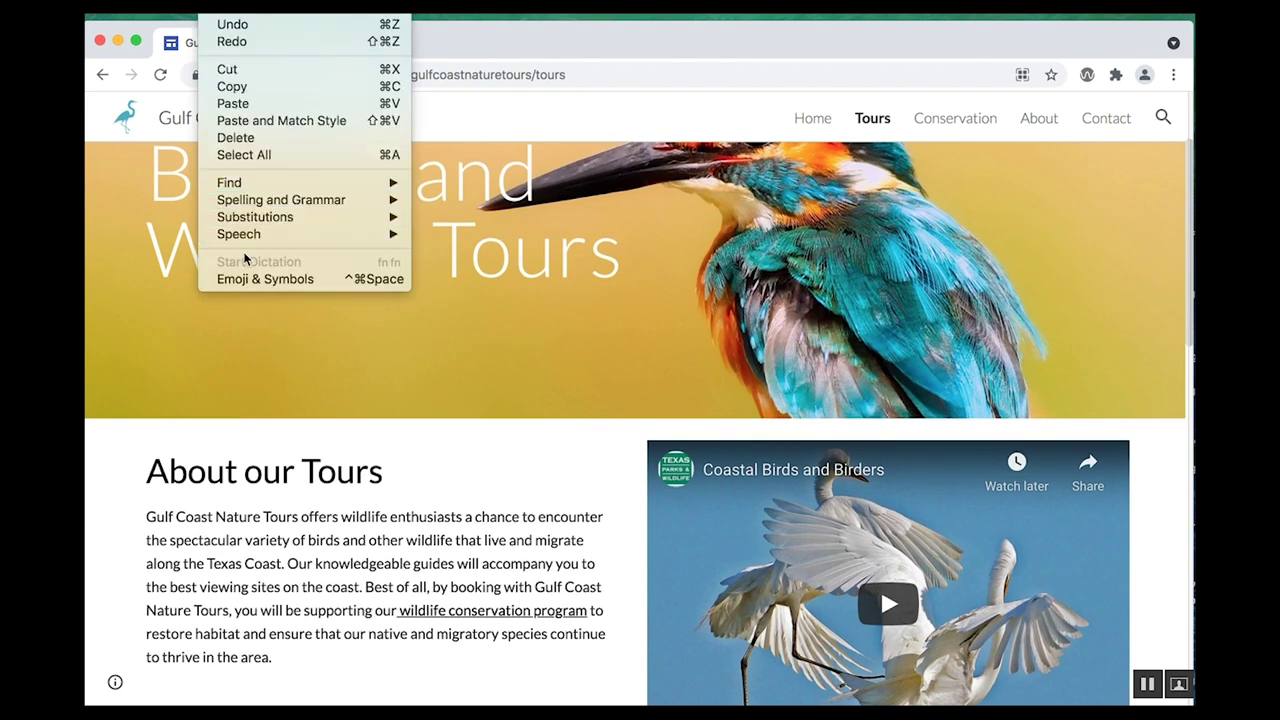
mouse_move(262, 8)
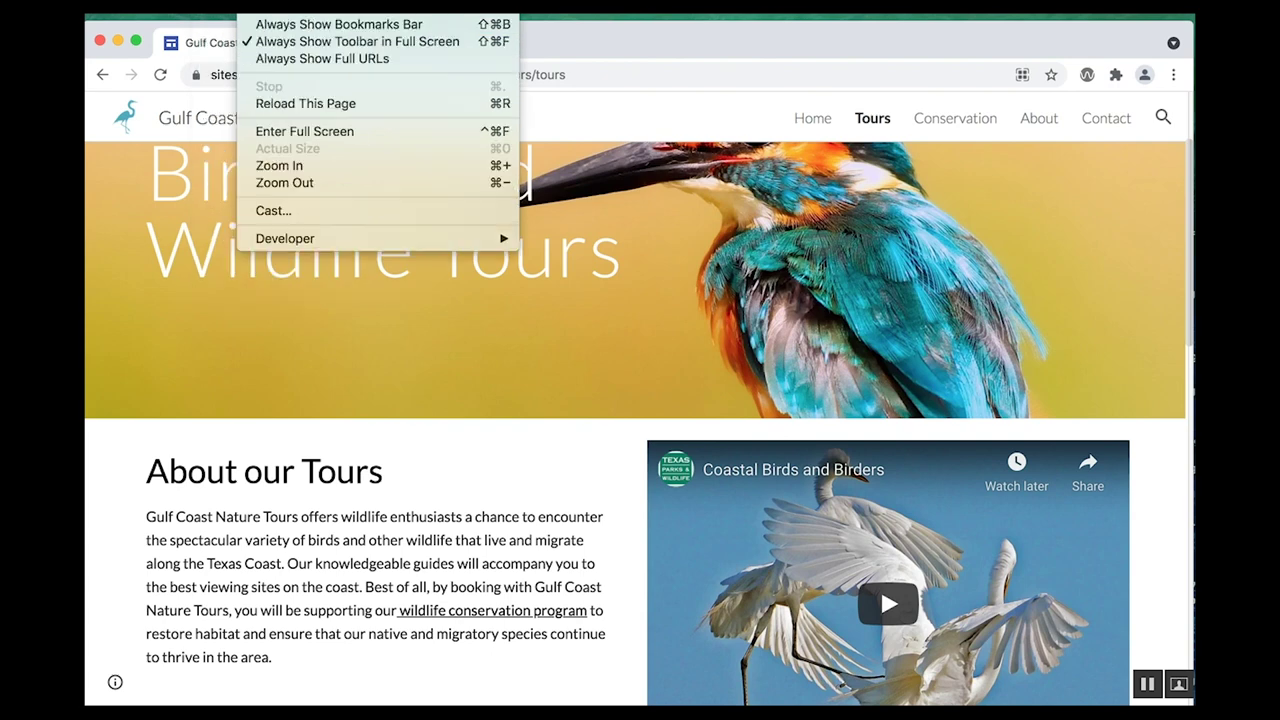
click(281, 166)
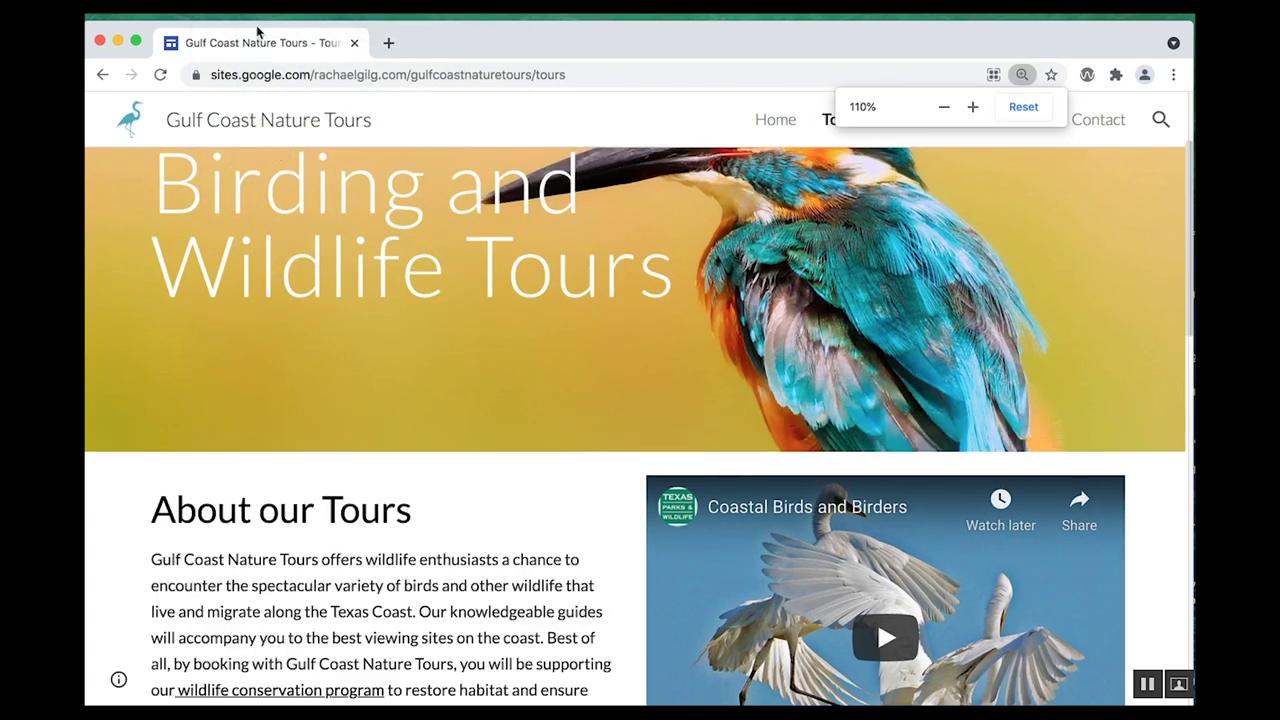
click(272, 8)
click(281, 166)
scroll(389, 530, down, 3)
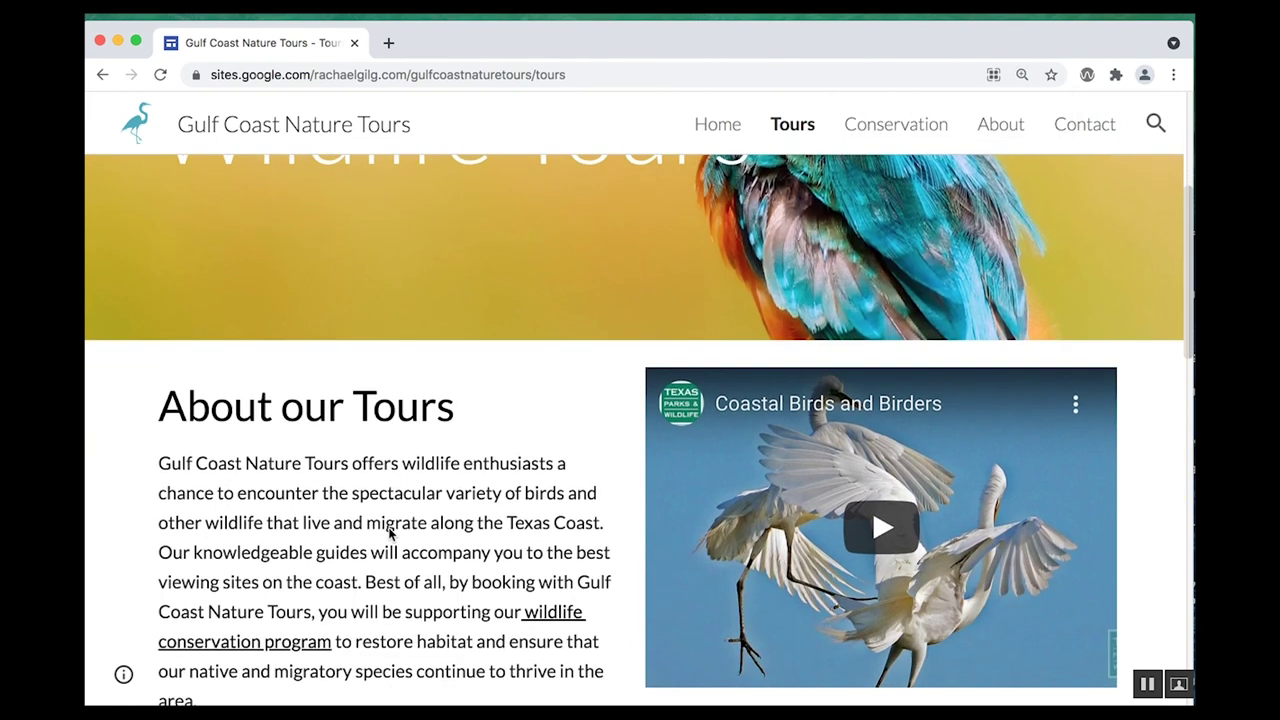
scroll(386, 530, down, 1)
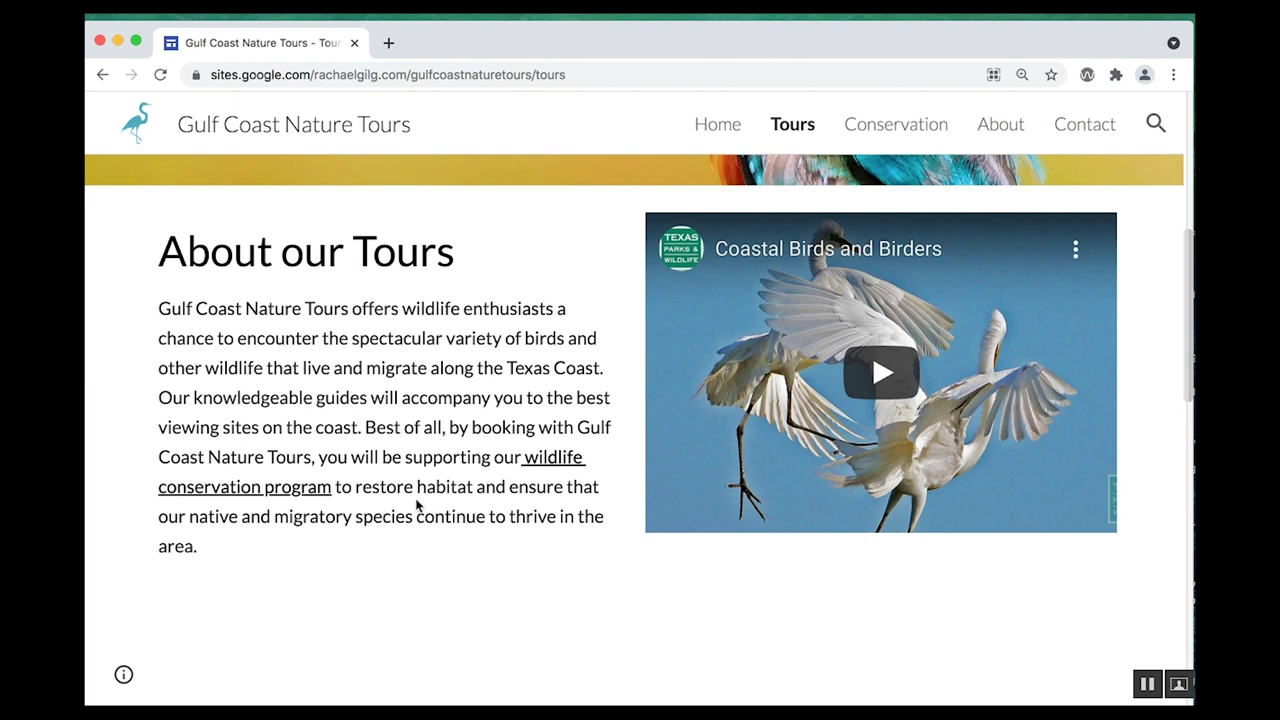
click(250, 5)
Reset the page to actual size and play the Coastal Birds and Birders video with captions on
click(290, 146)
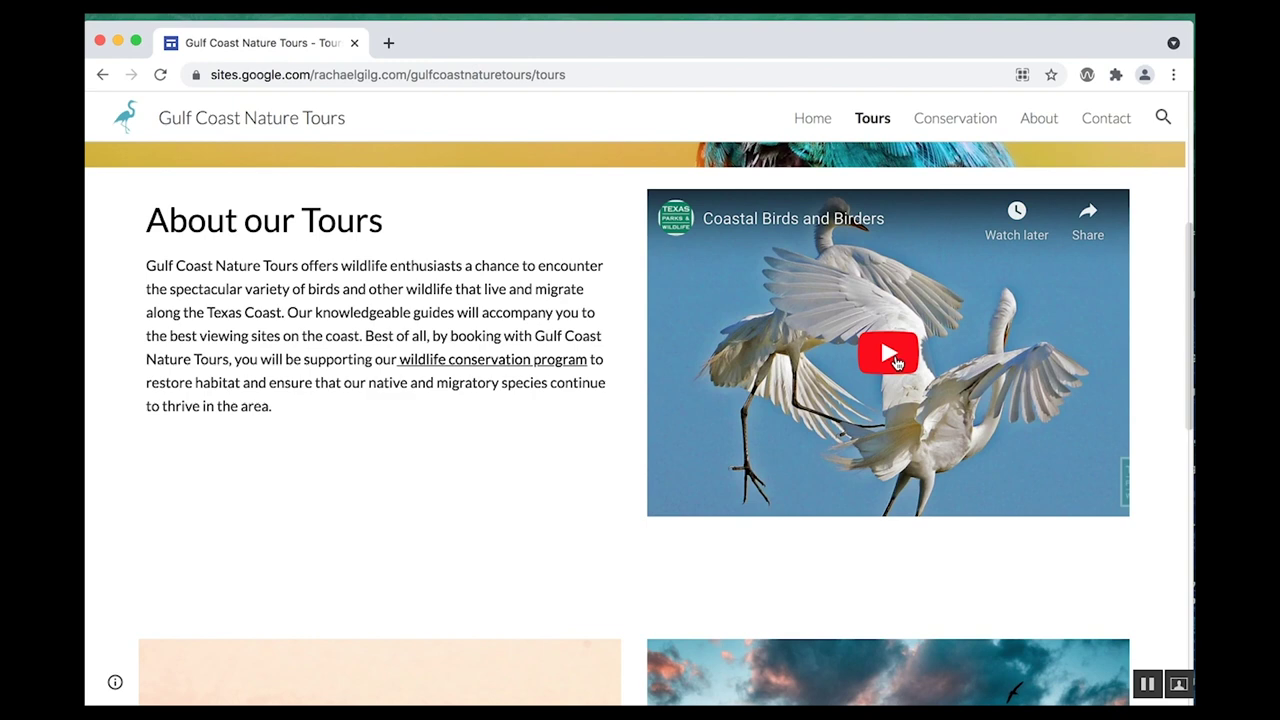
click(895, 362)
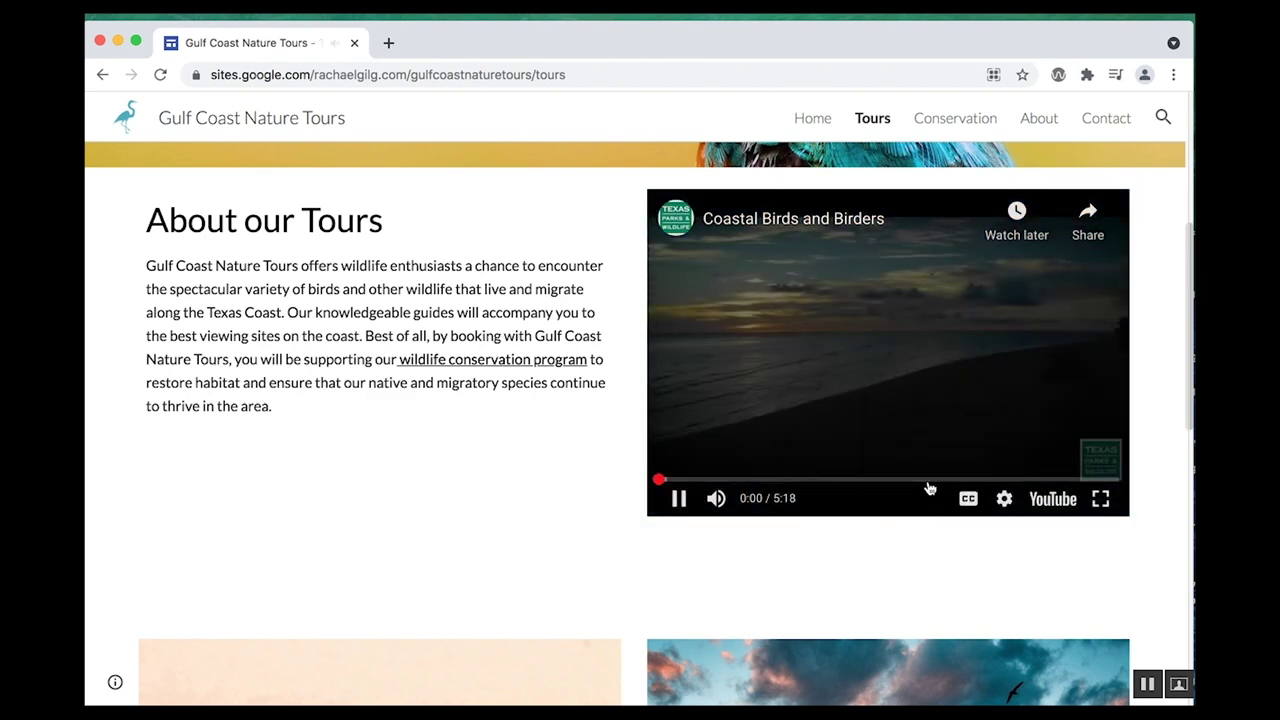
click(678, 498)
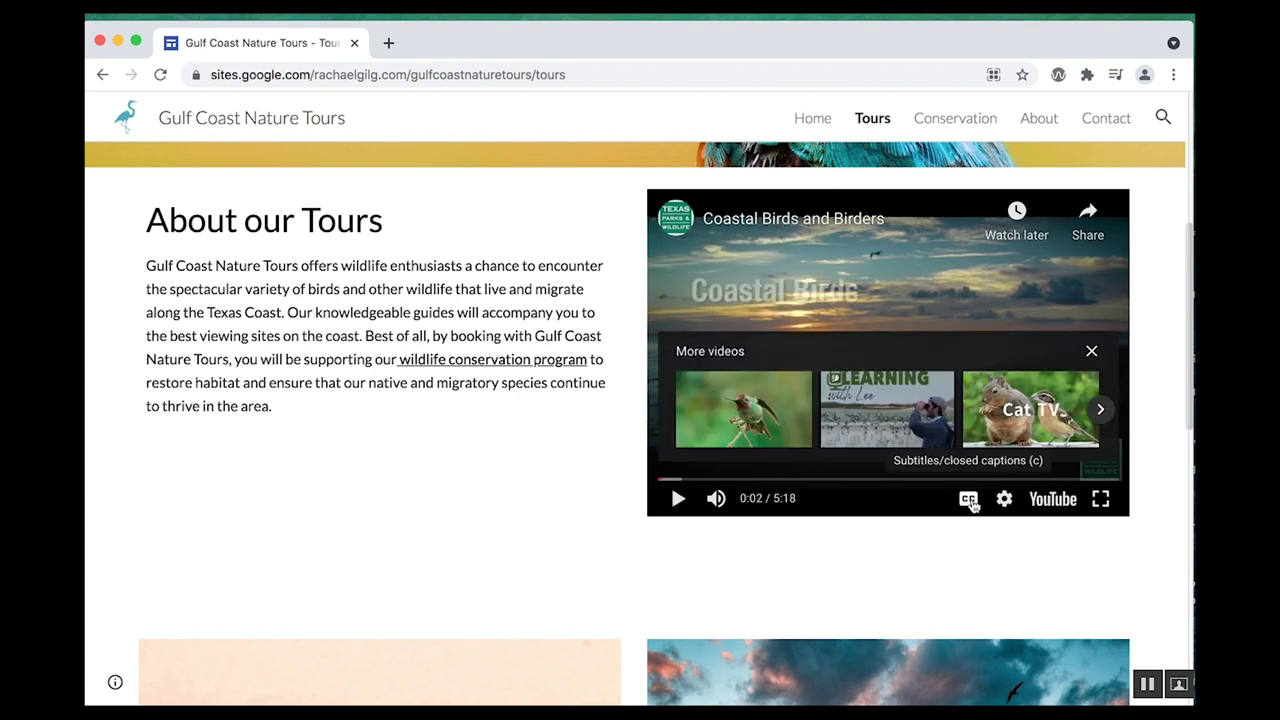
click(968, 499)
click(678, 498)
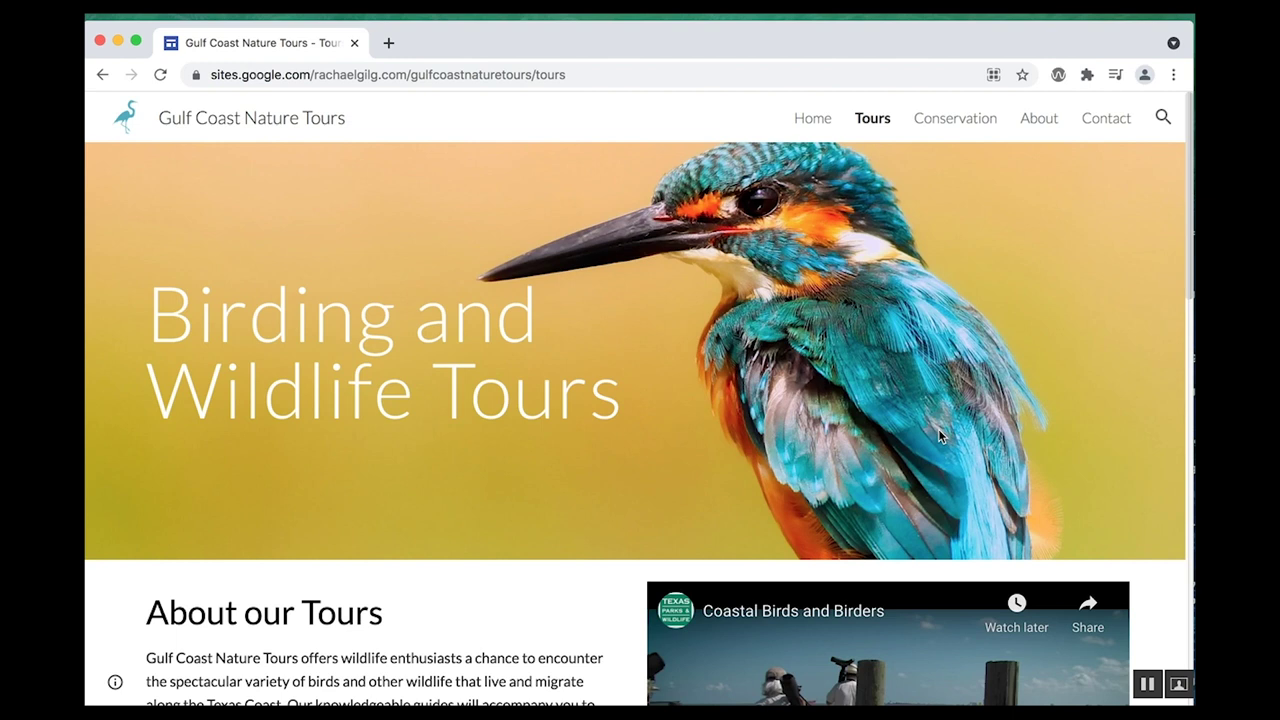
Run WAVE on the Tours page and review its results: 1 error, 5 contrast errors, 19 alerts
click(1060, 76)
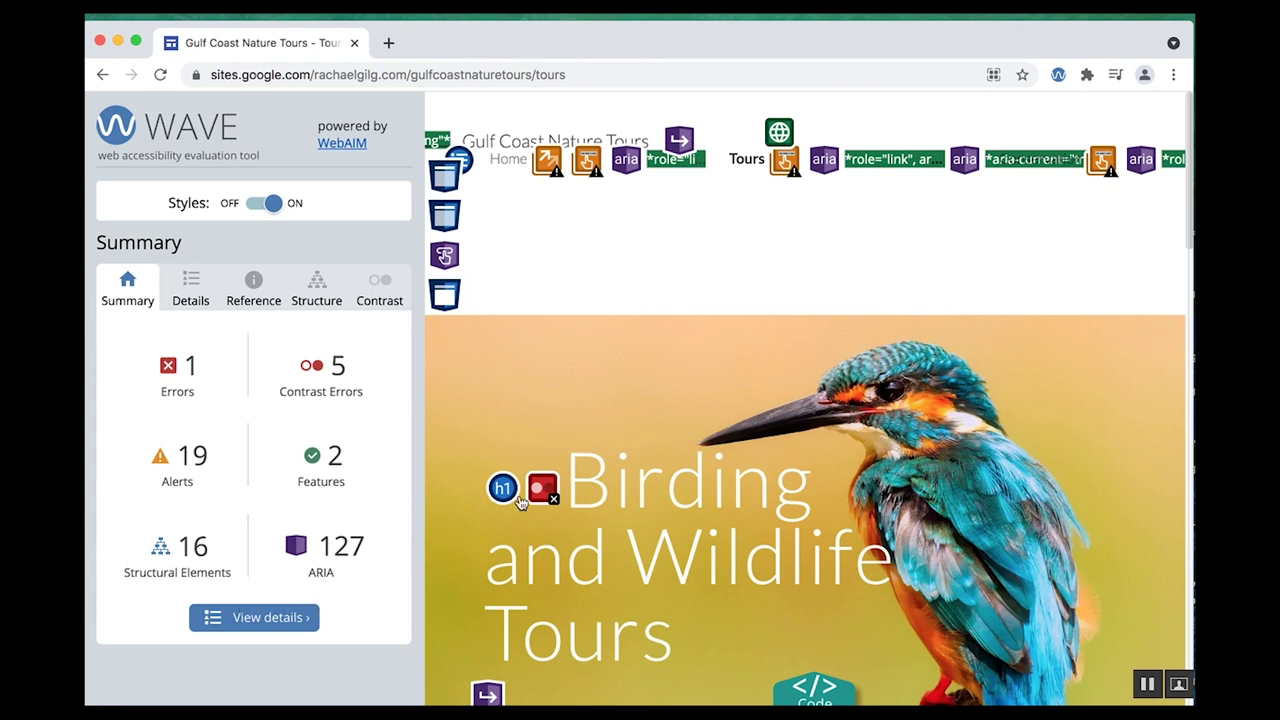
scroll(675, 587, down, 1)
scroll(675, 587, down, 5)
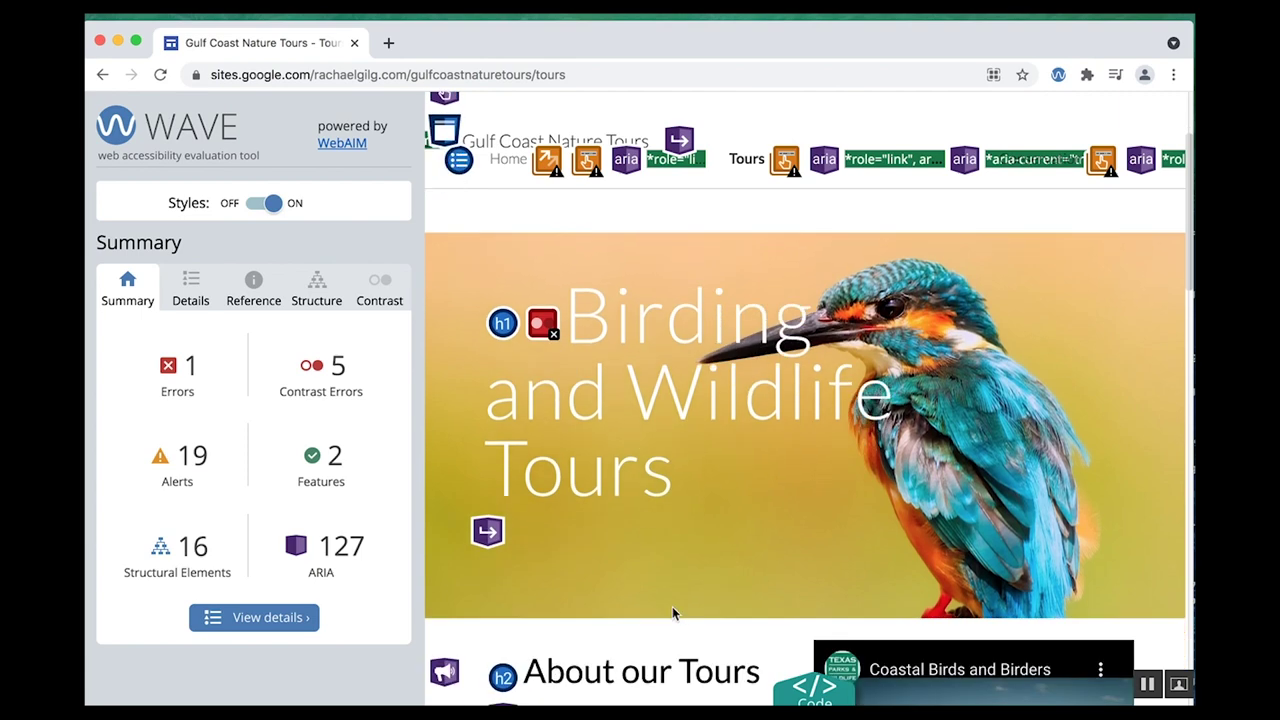
scroll(670, 615, down, 3)
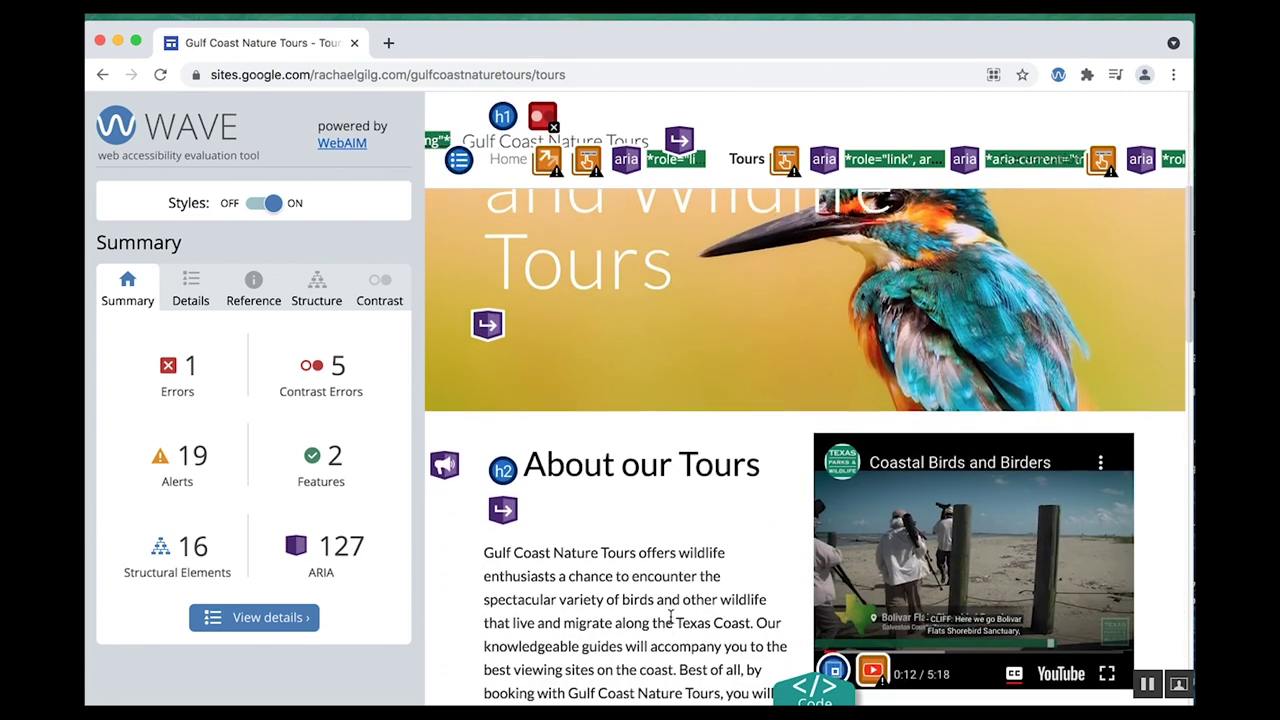
scroll(670, 625, down, 6)
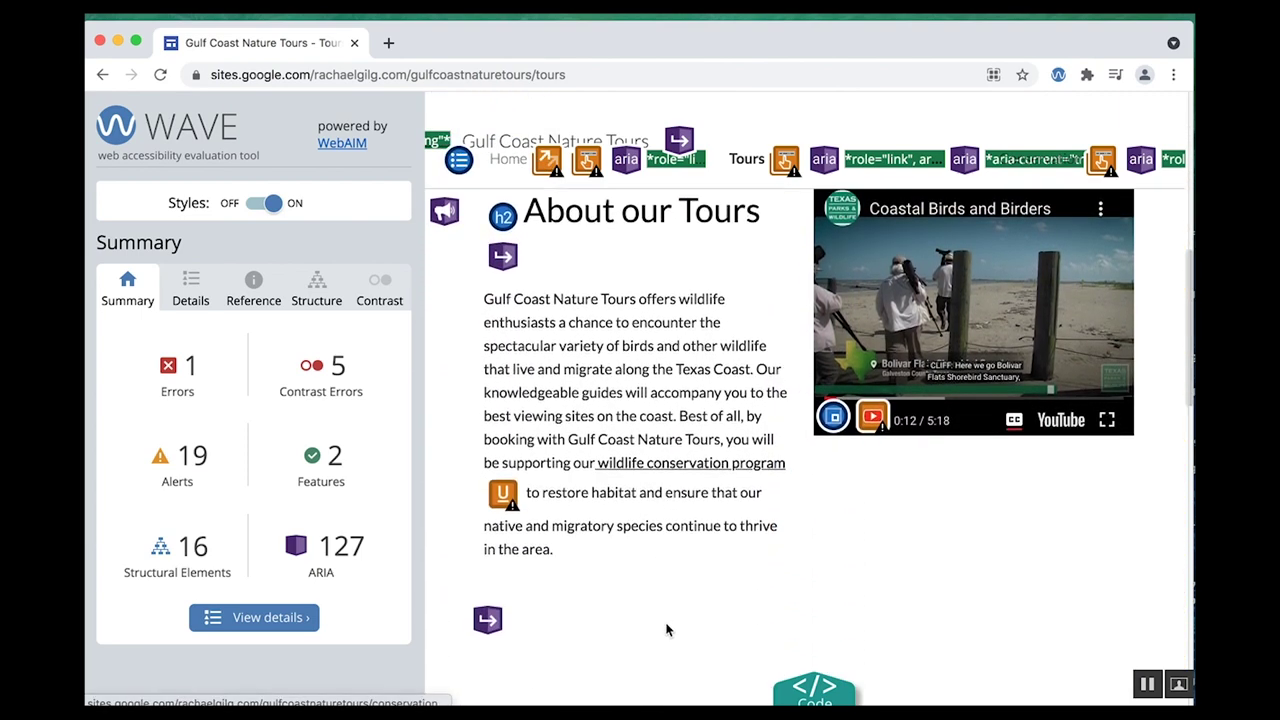
scroll(667, 629, up, 13)
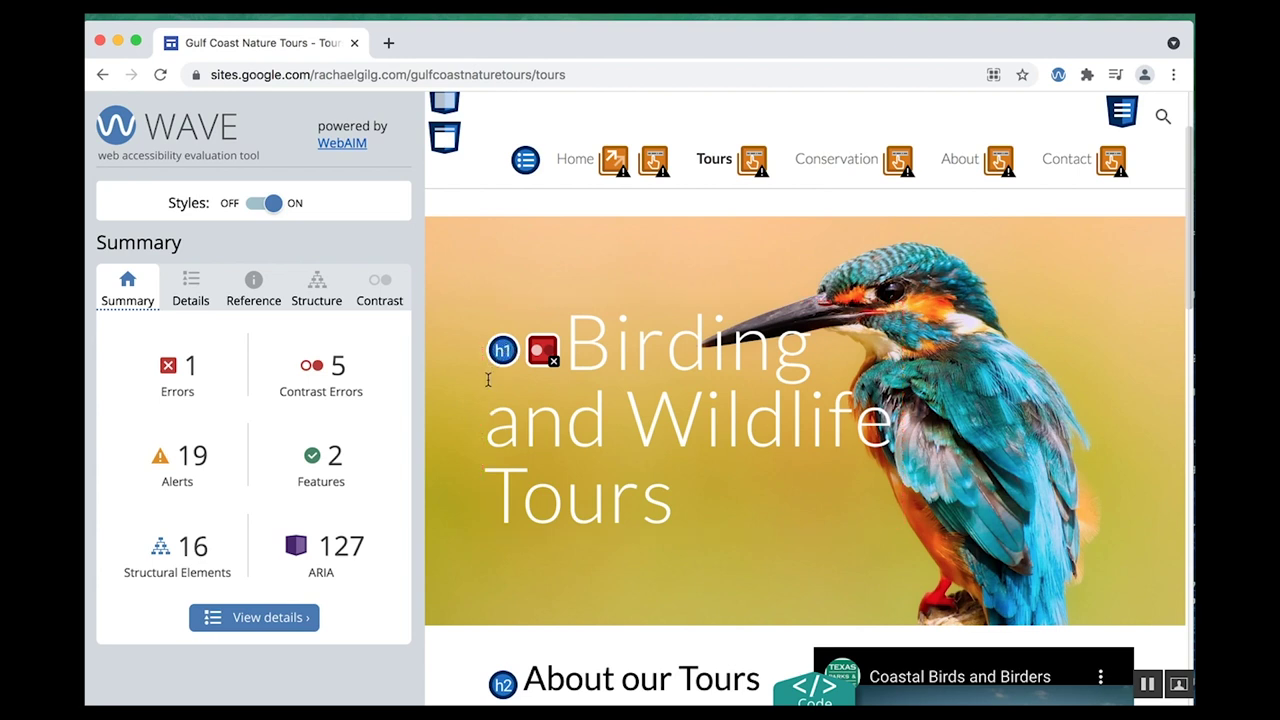
Open the error details under the Kayaking Adventure Tours image, showing missing alternative text
scroll(490, 539, down, 1)
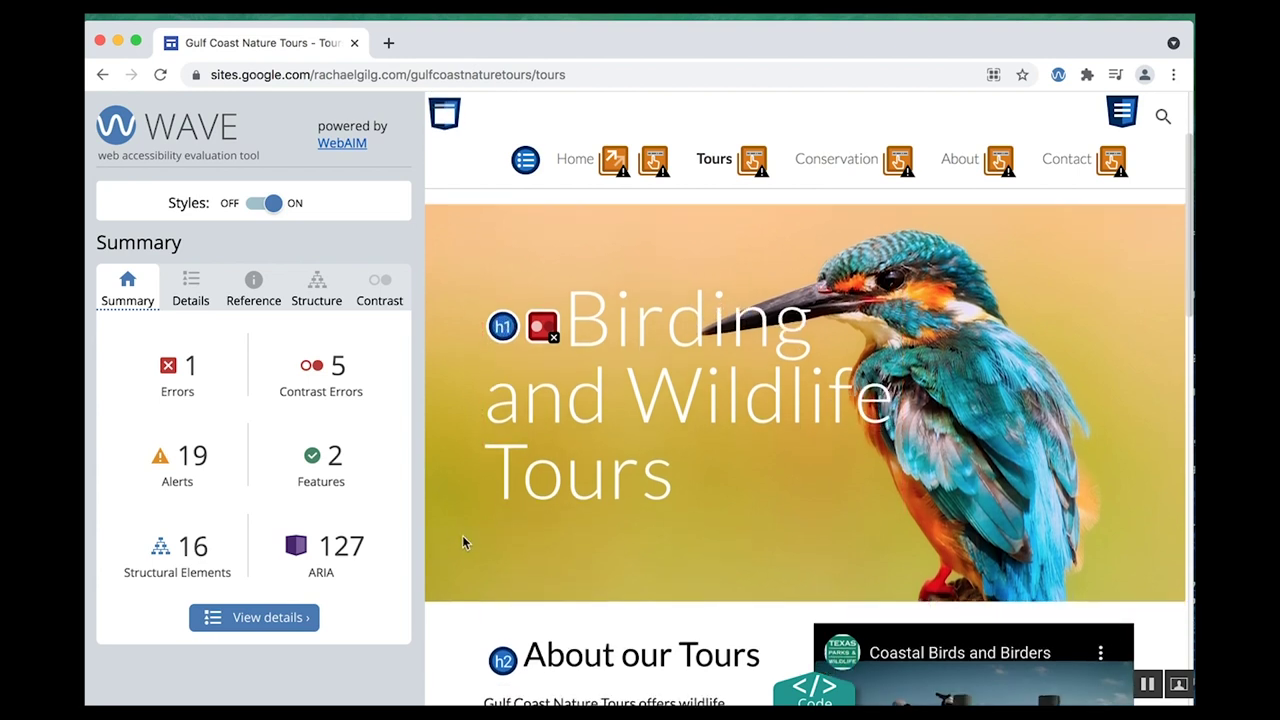
scroll(462, 540, down, 5)
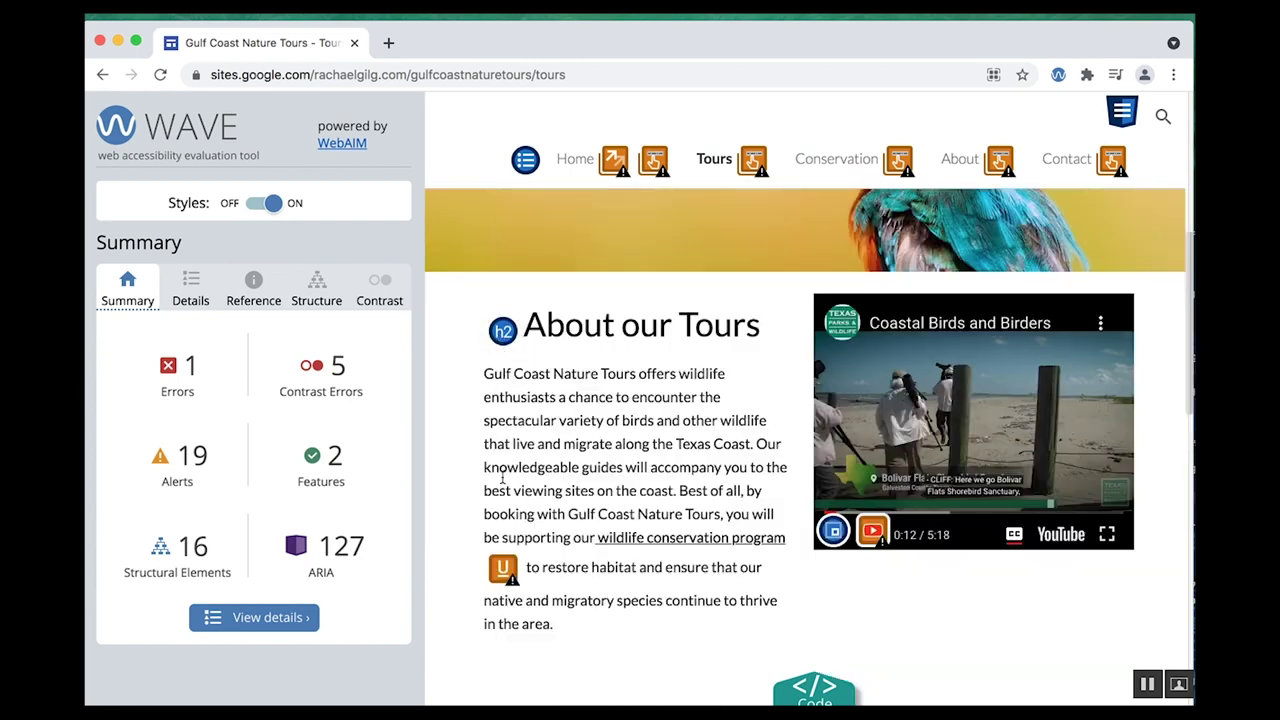
scroll(452, 590, down, 5)
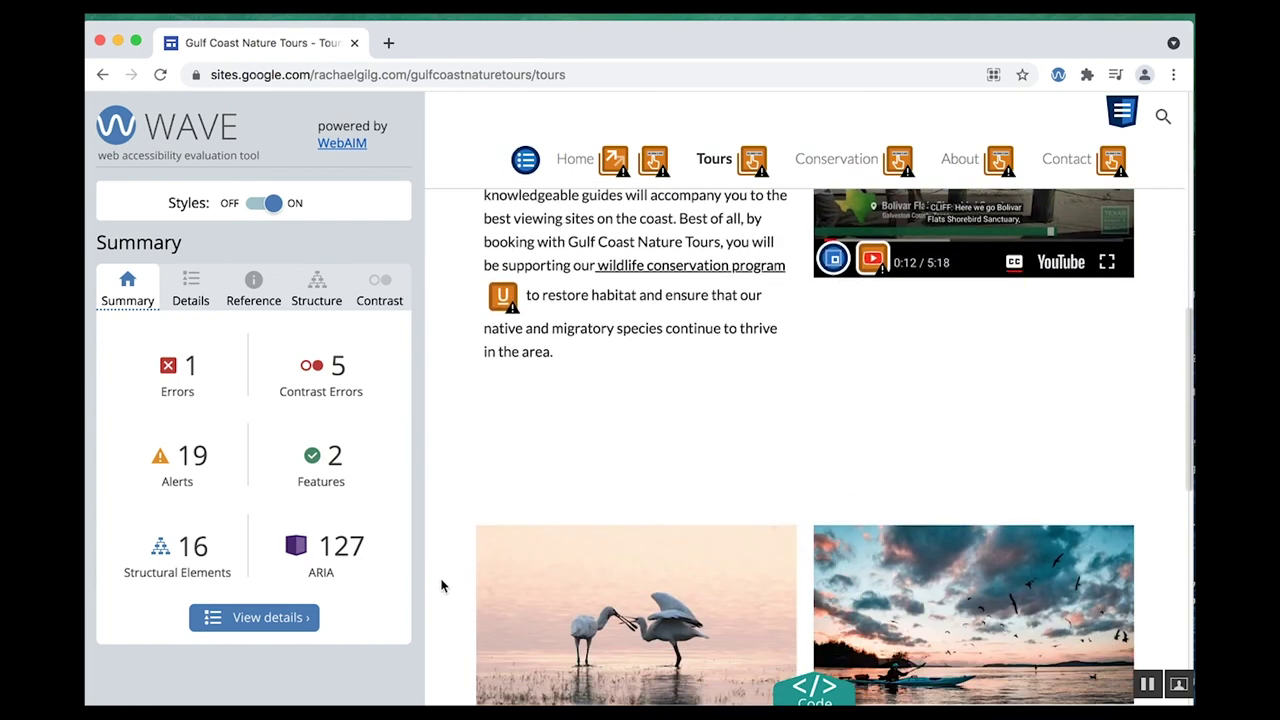
scroll(441, 586, down, 3)
scroll(443, 586, down, 2)
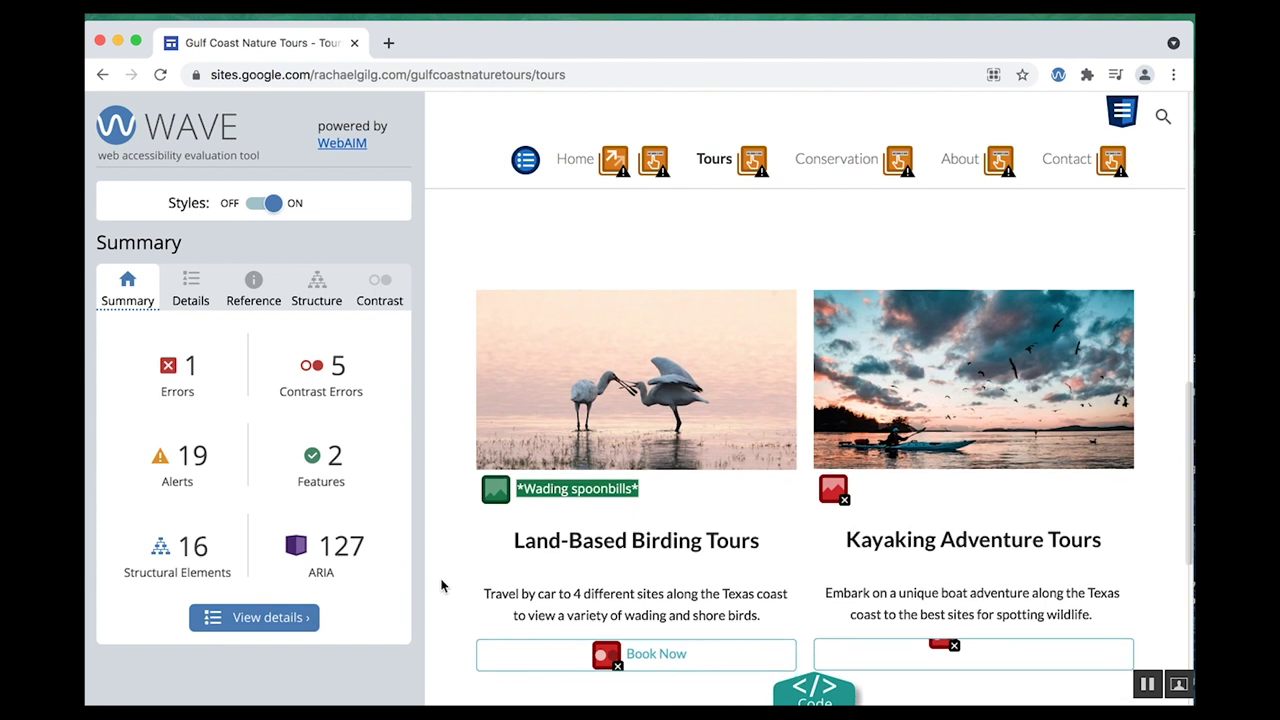
scroll(440, 596, down, 2)
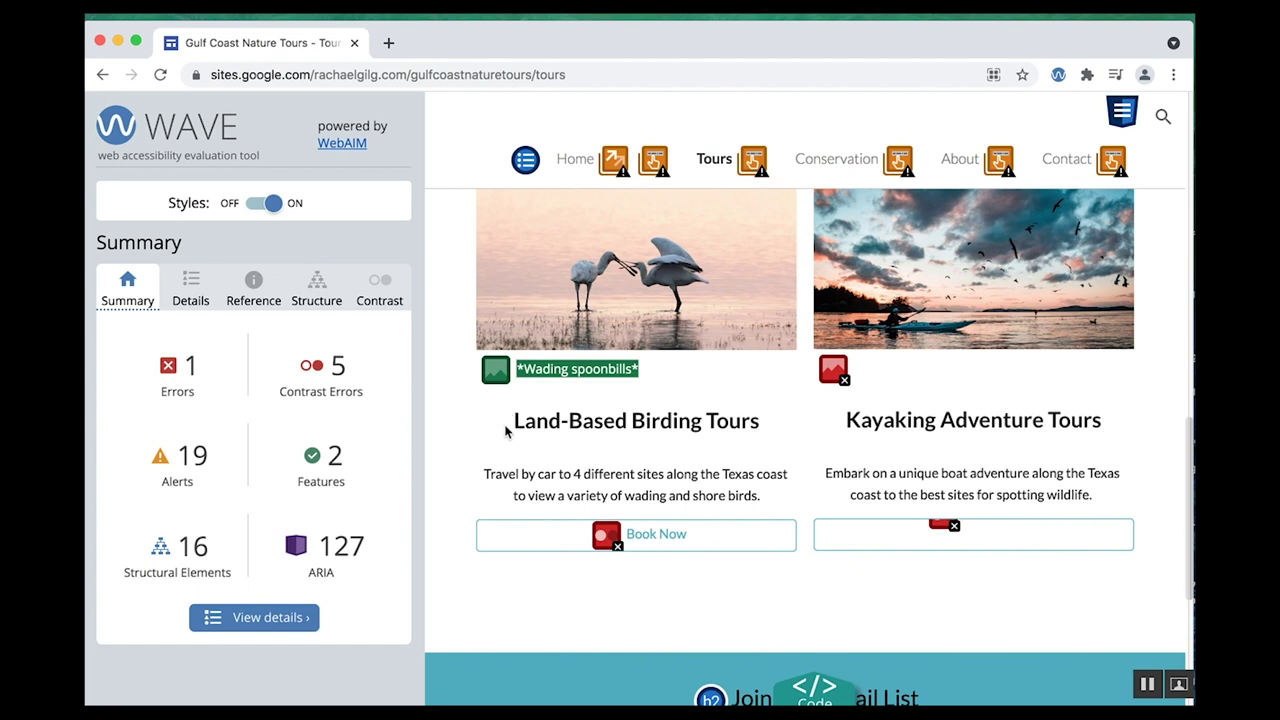
scroll(518, 602, up, 15)
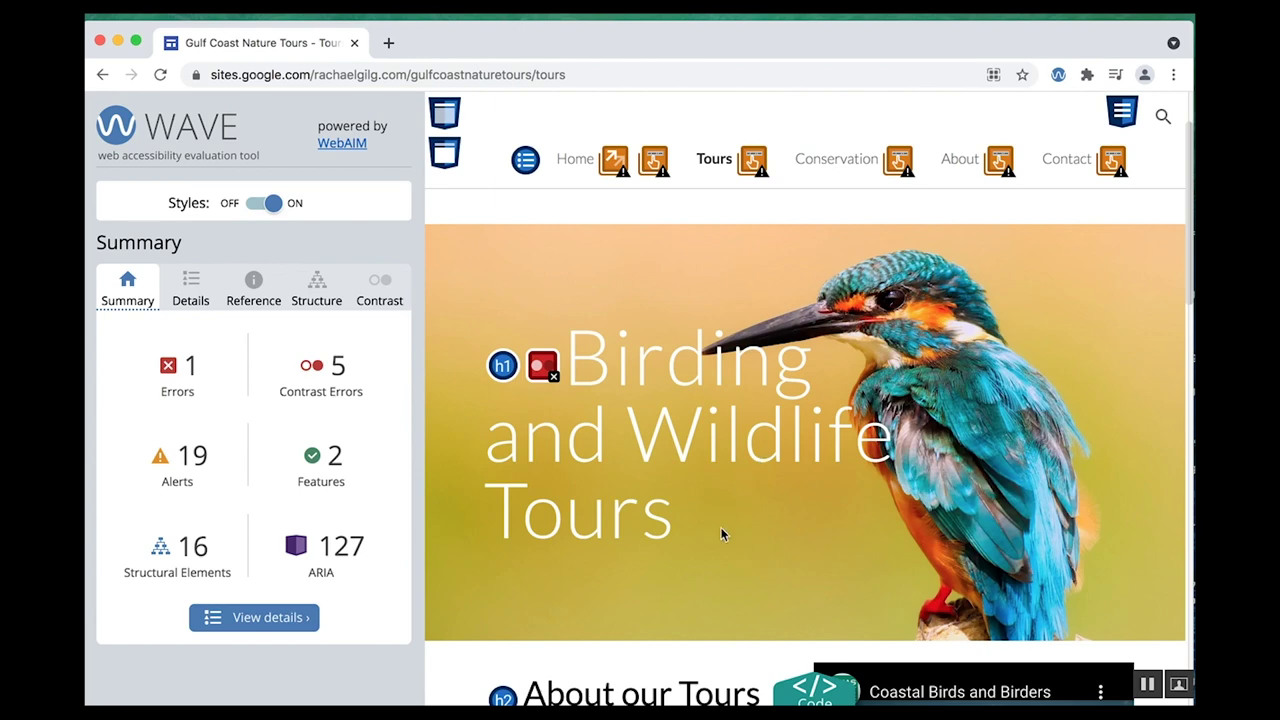
scroll(720, 535, down, 6)
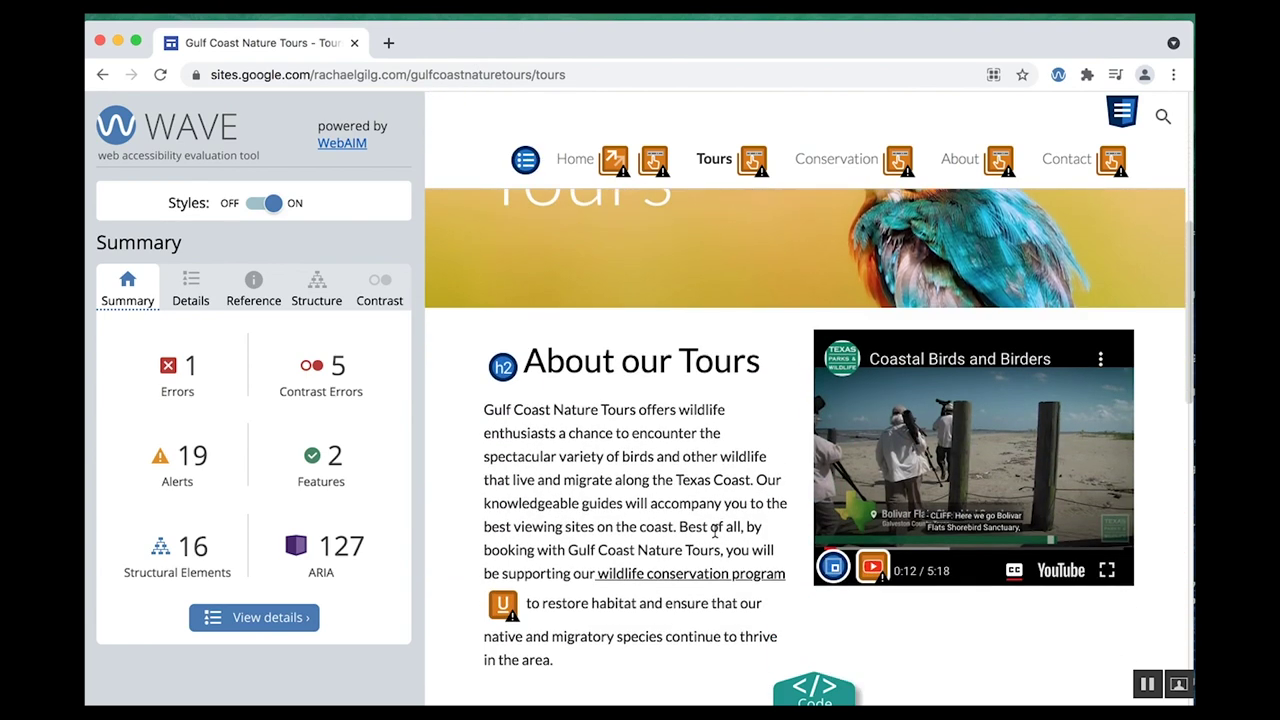
scroll(712, 532, down, 3)
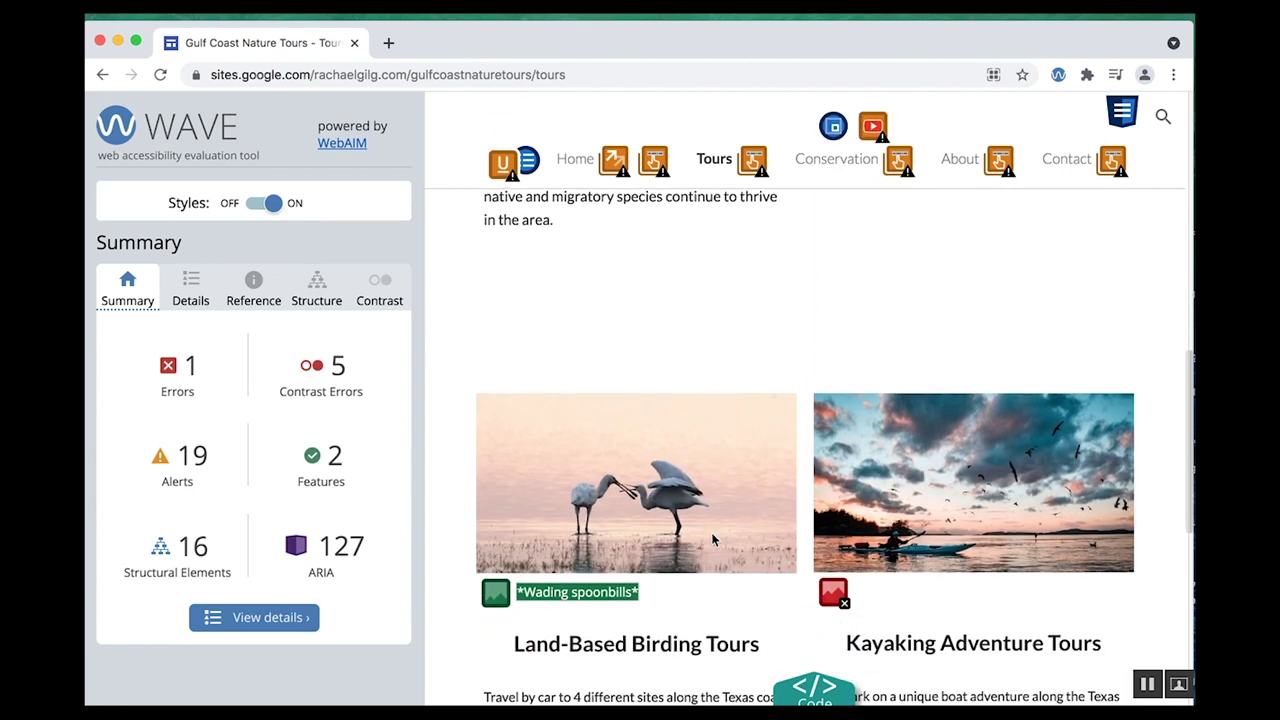
scroll(712, 540, down, 1)
scroll(712, 542, down, 1)
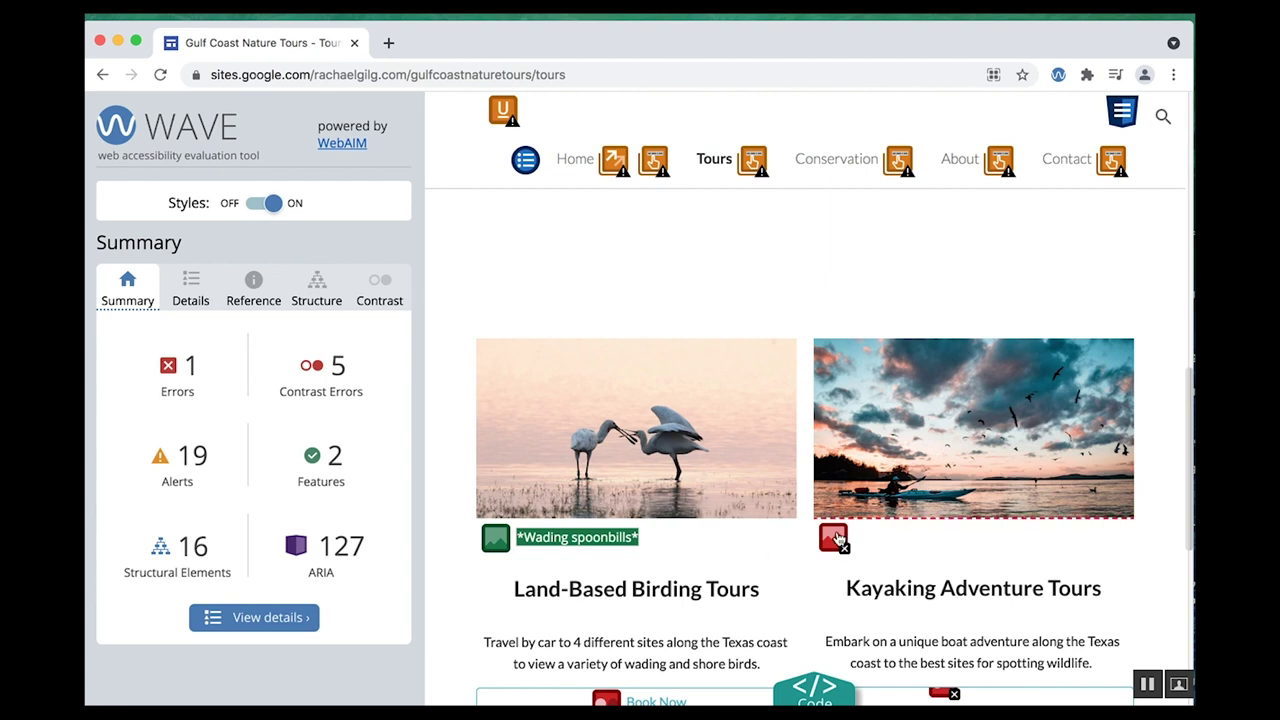
click(837, 540)
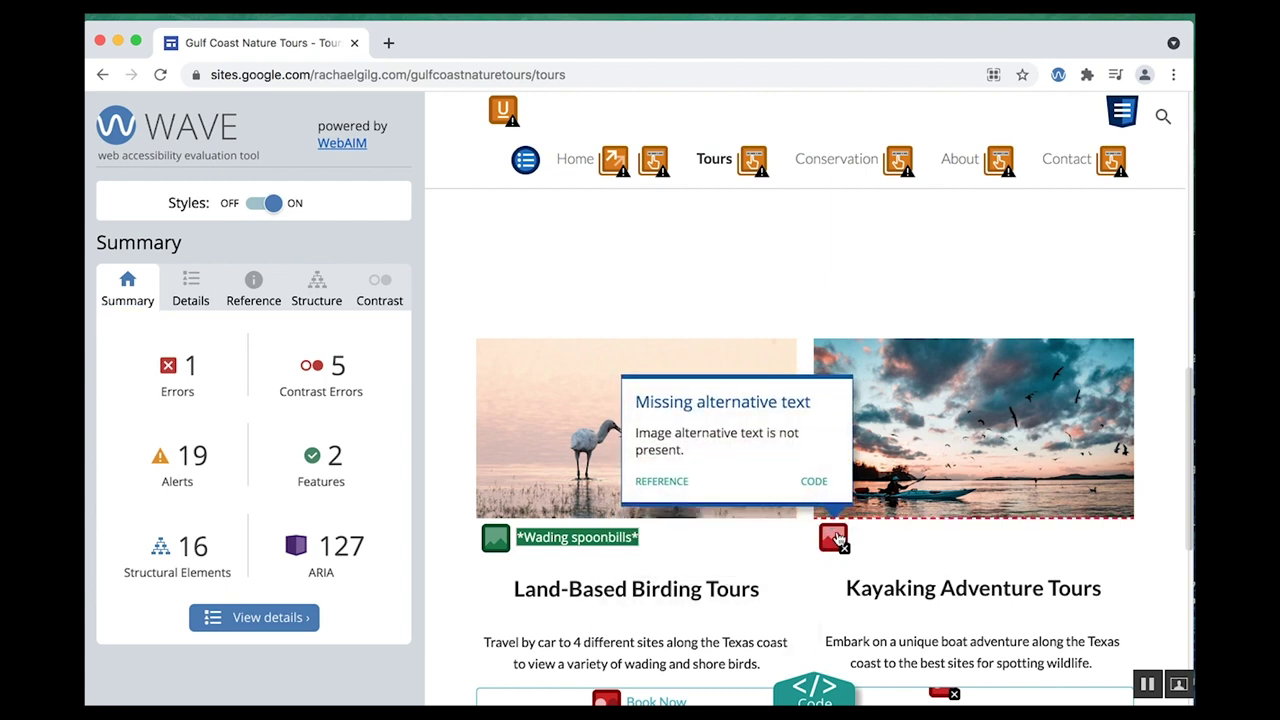